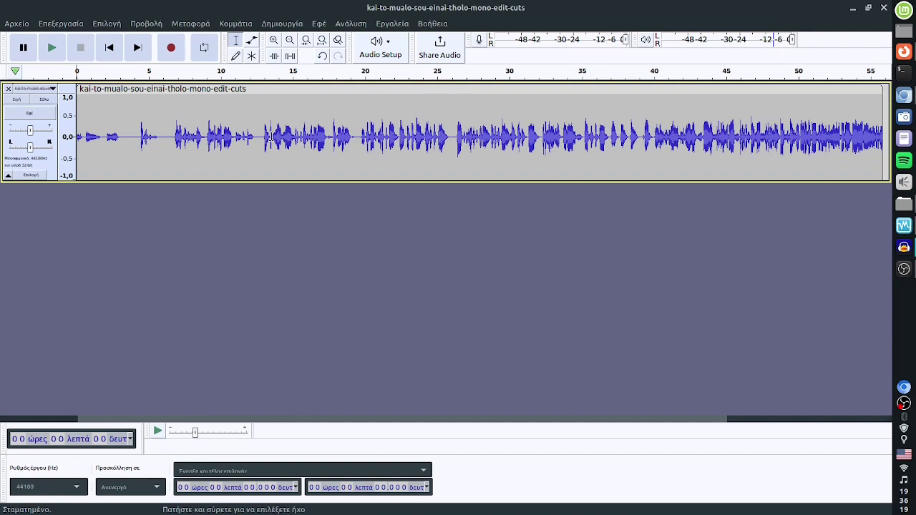
Step: Select the whole clip, and reduce the selection to the stretch from about 6,7 to 12,3 seconds
double_click(270, 136)
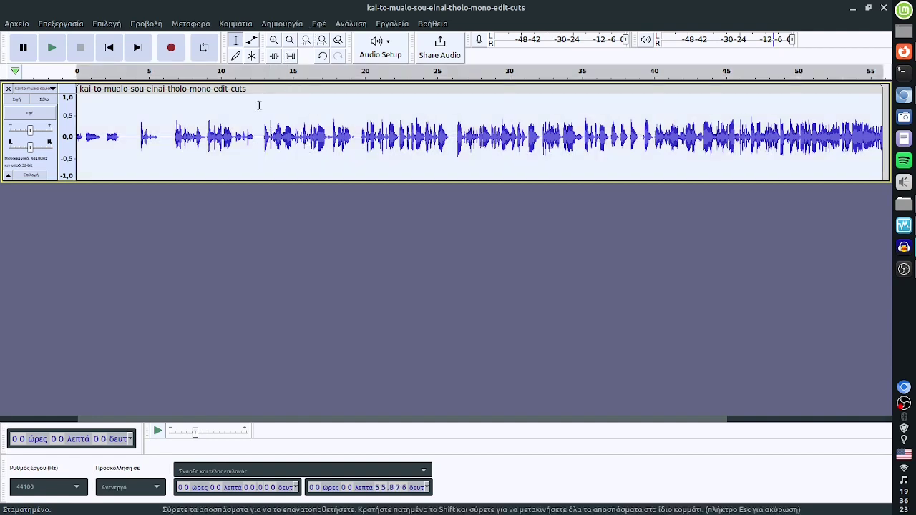
left_click(223, 122)
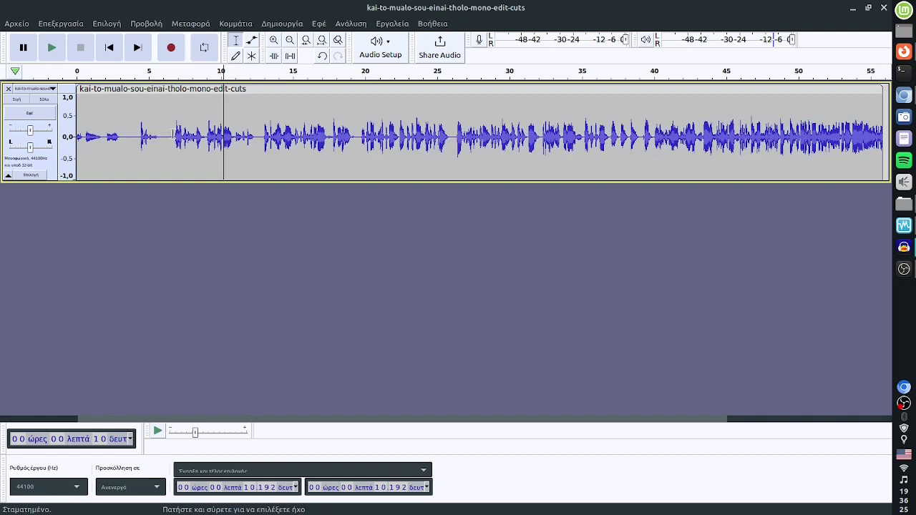
left_click_drag(173, 133, 255, 135)
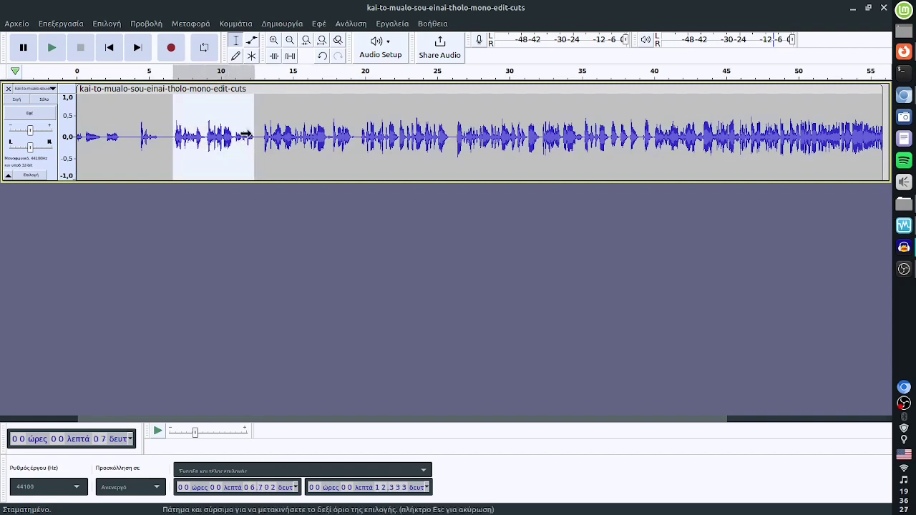
Step: Select the whole track, open the Amplify (Ενίσχυση) effect and look at its preset options
key("ctrl+a")
left_click(319, 23)
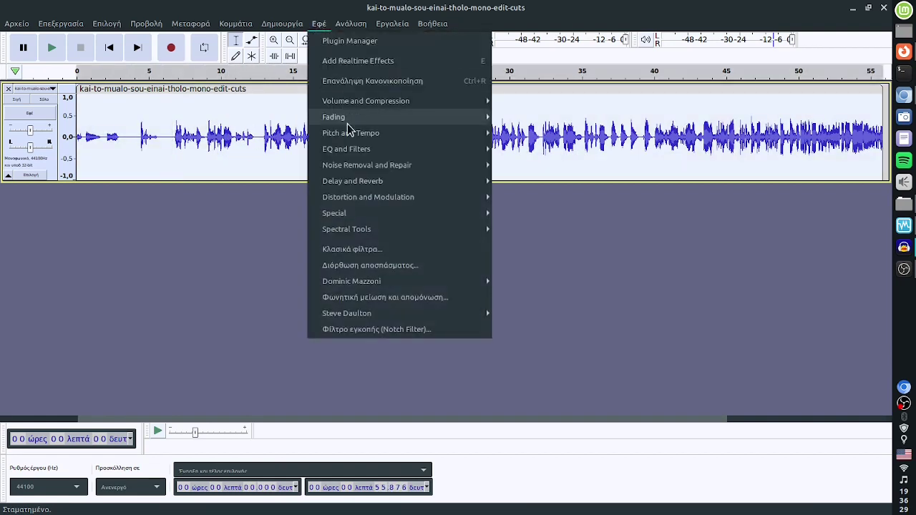
mouse_move(365, 104)
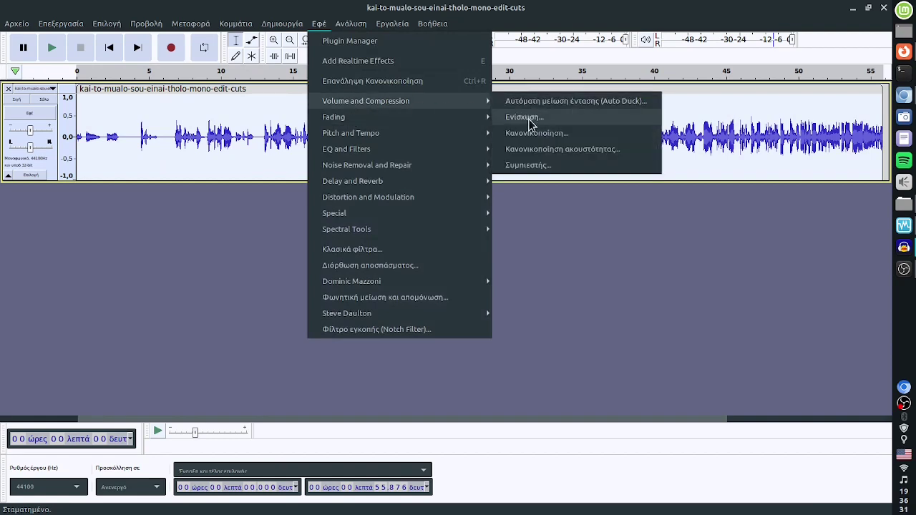
left_click(528, 124)
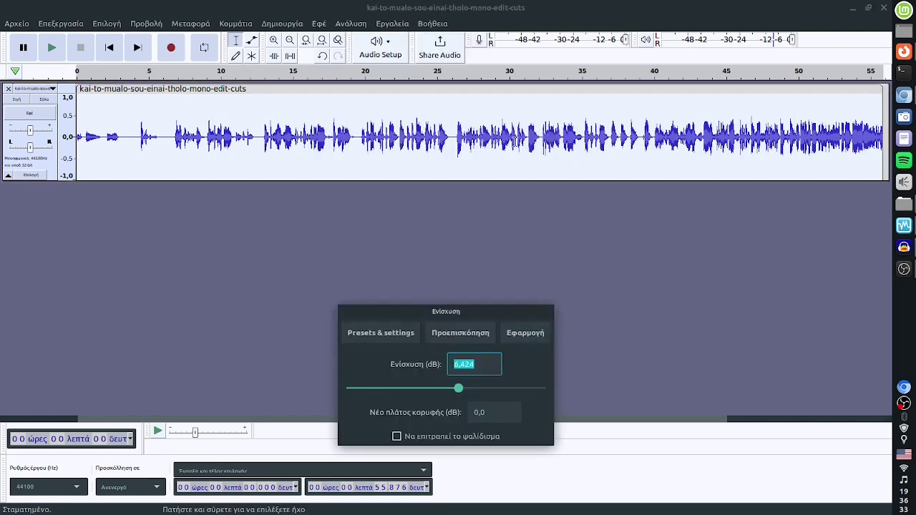
left_click_drag(390, 315, 370, 166)
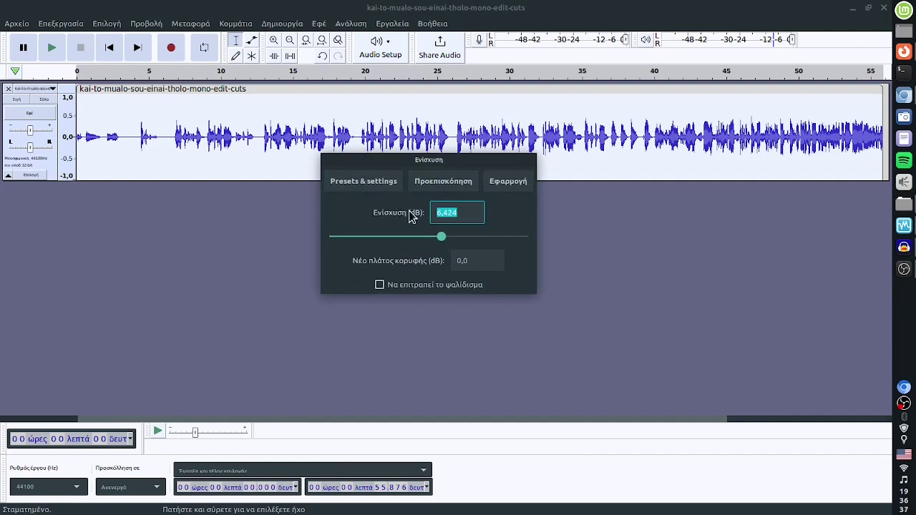
left_click(375, 185)
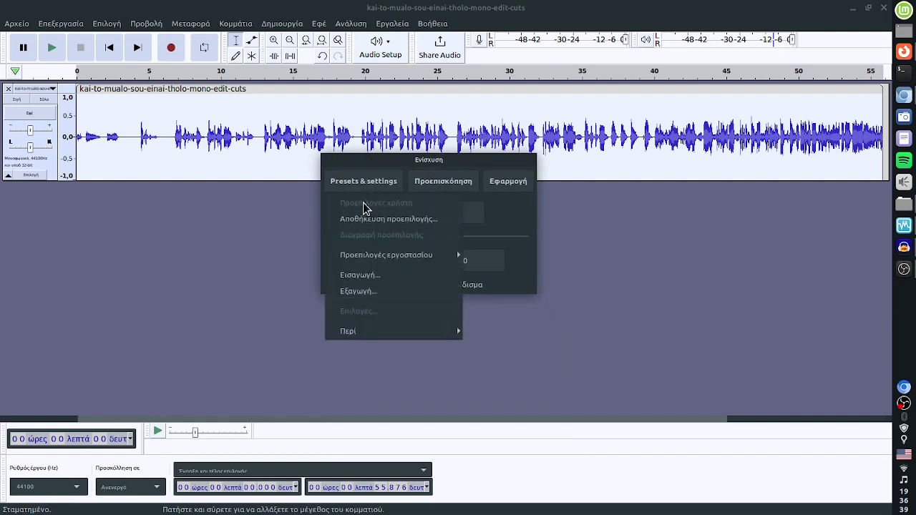
mouse_move(368, 256)
left_click(486, 259)
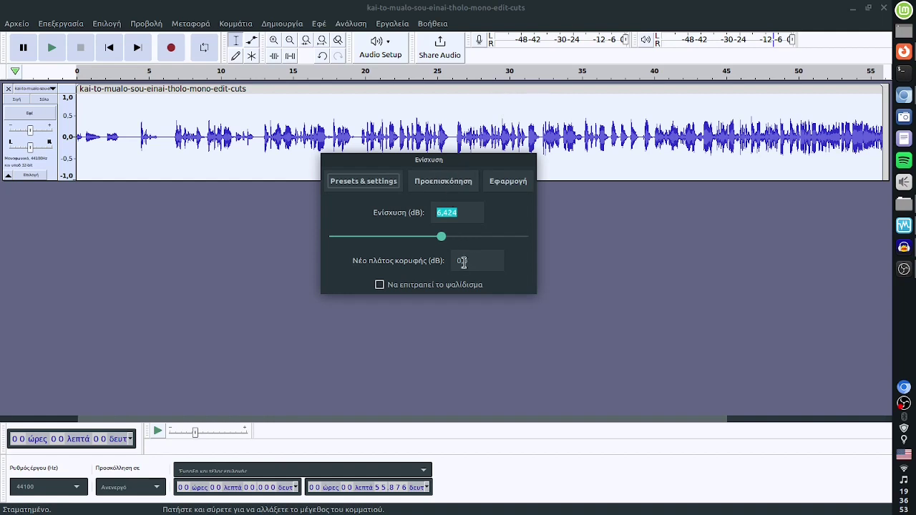
Step: Preview and apply the 6,424 dB amplification to the whole track, and undo it
left_click(454, 181)
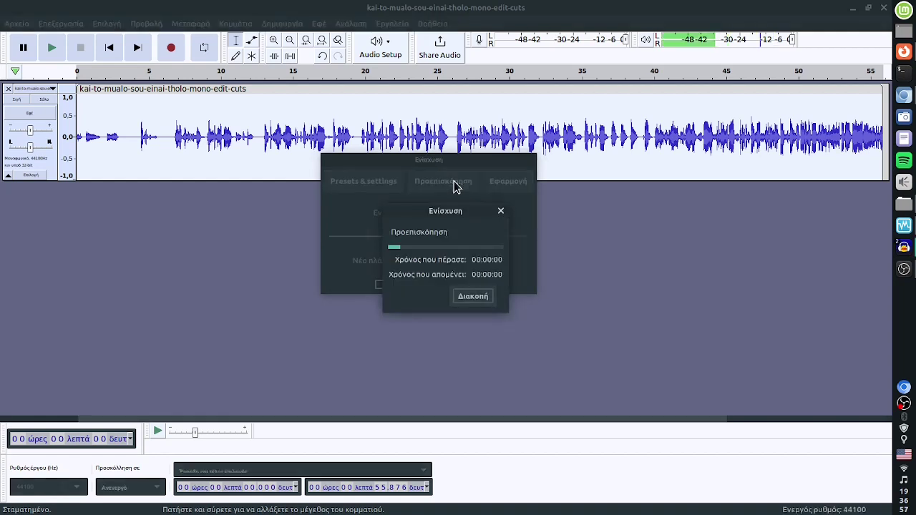
left_click(501, 212)
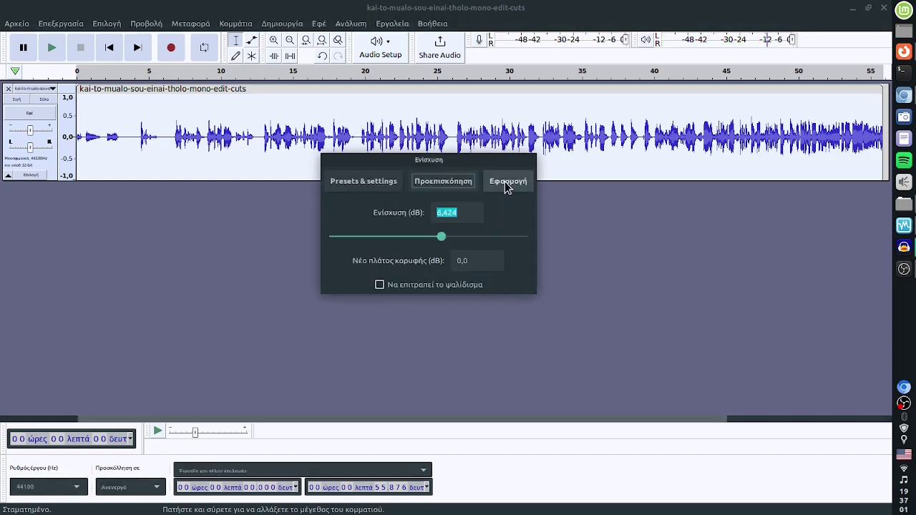
left_click(505, 184)
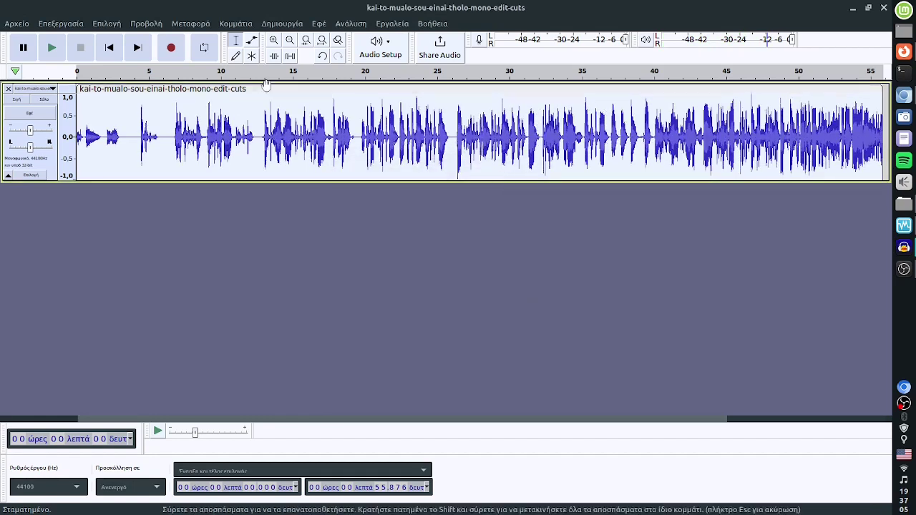
left_click(61, 23)
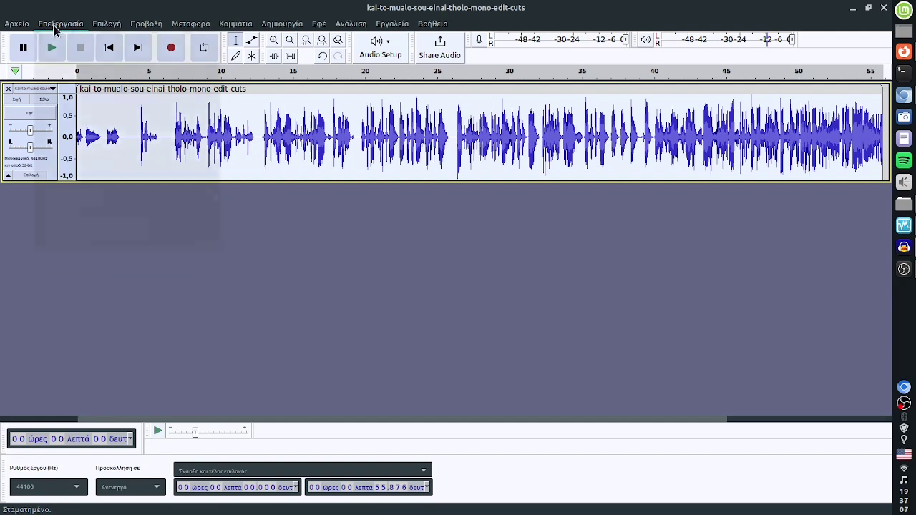
left_click(59, 43)
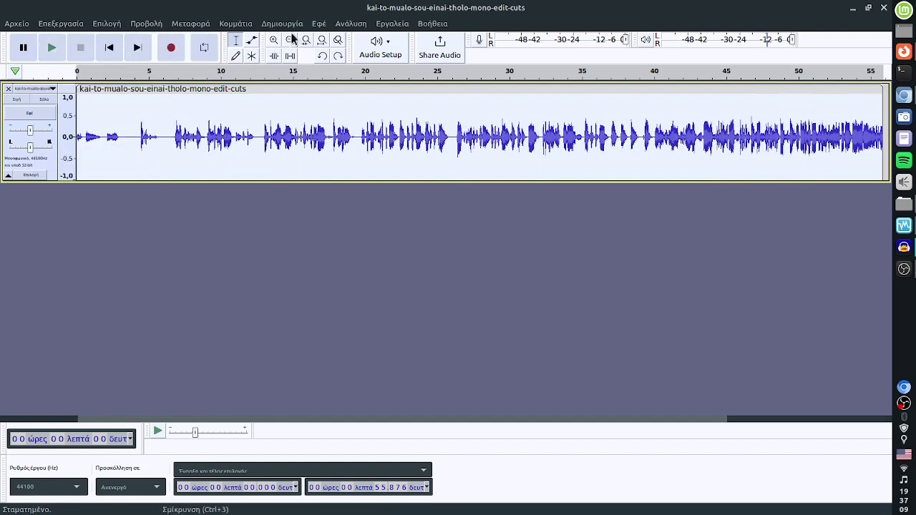
Step: Amplify the whole track by 25,3 dB with clipping allowed
left_click(319, 24)
mouse_move(354, 101)
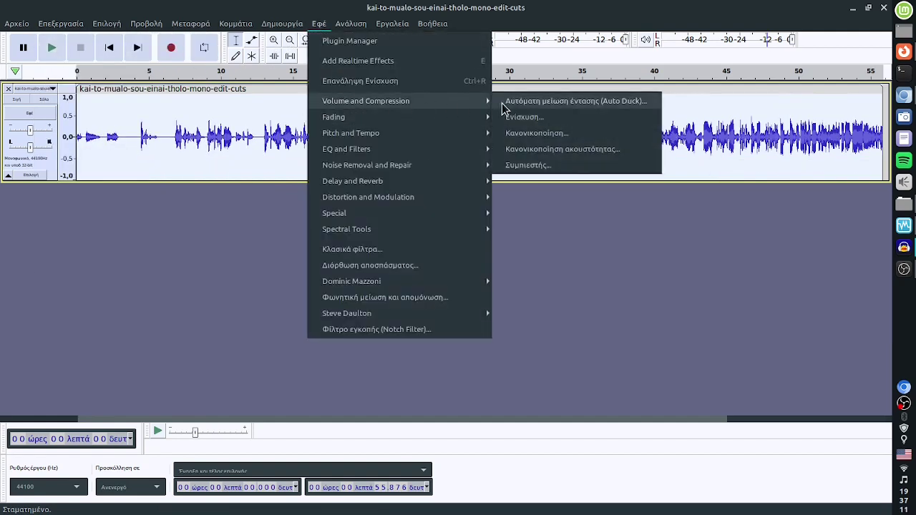
left_click(533, 119)
left_click_drag(403, 311, 373, 204)
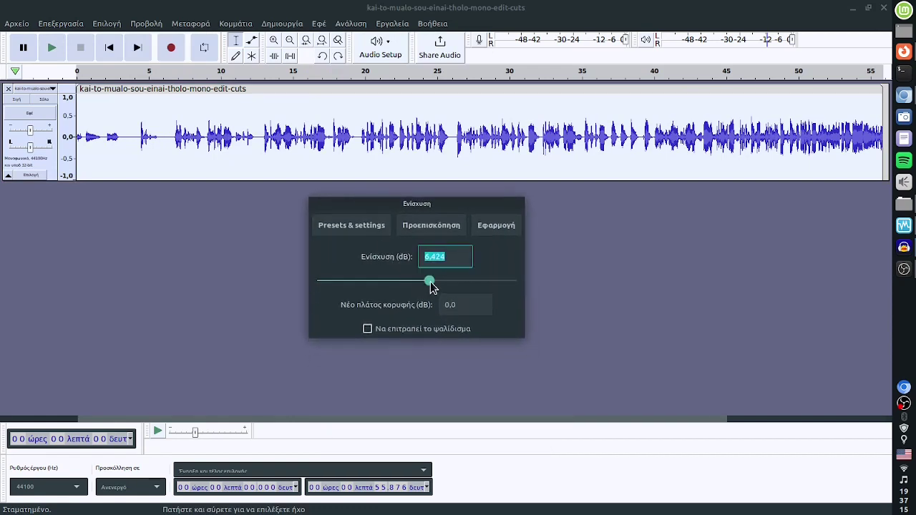
left_click_drag(429, 282, 453, 281)
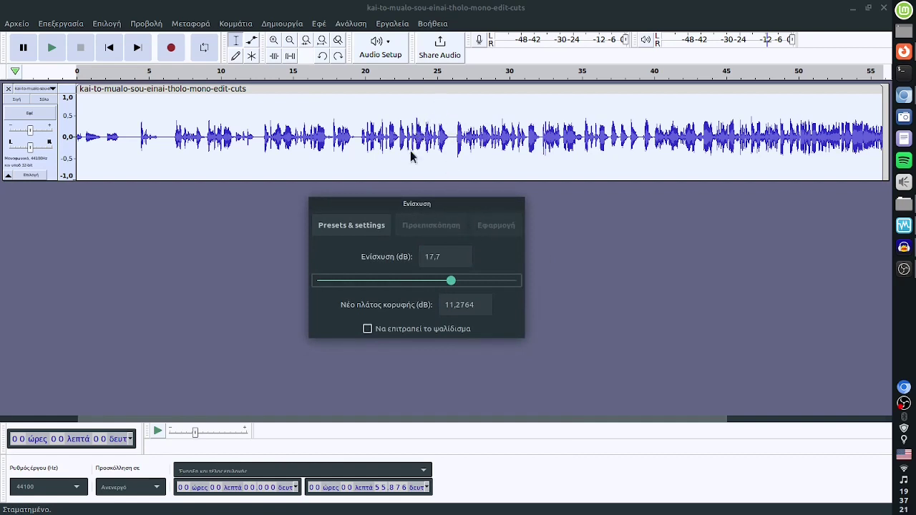
left_click_drag(450, 281, 466, 286)
left_click(367, 330)
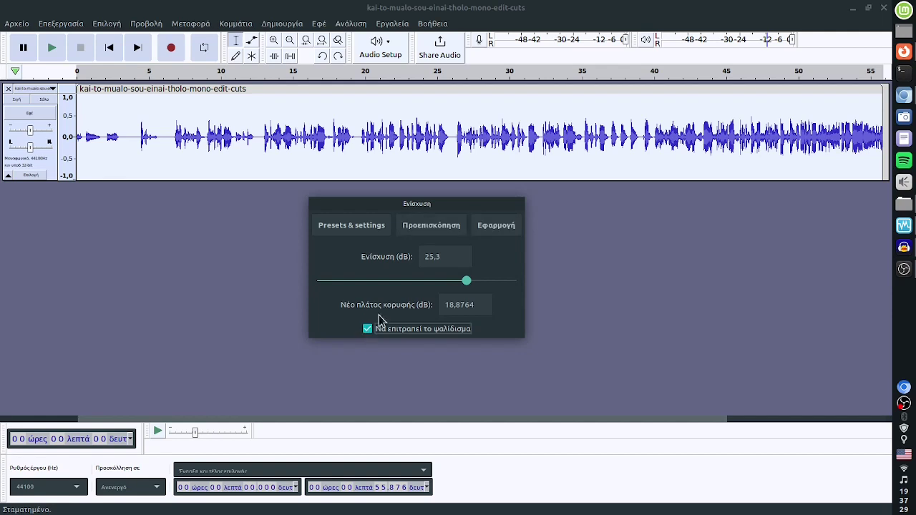
left_click(496, 226)
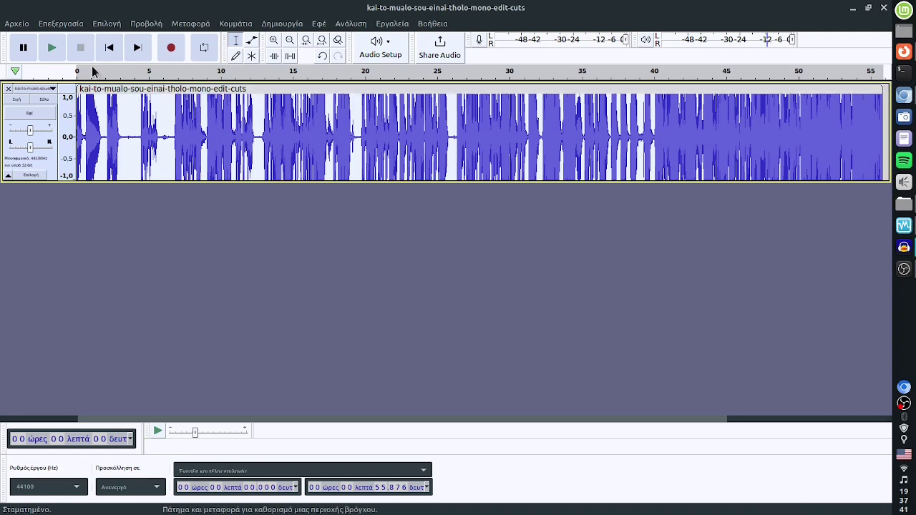
Step: Listen briefly to the start of the overamplified track and undo the amplification
left_click(56, 48)
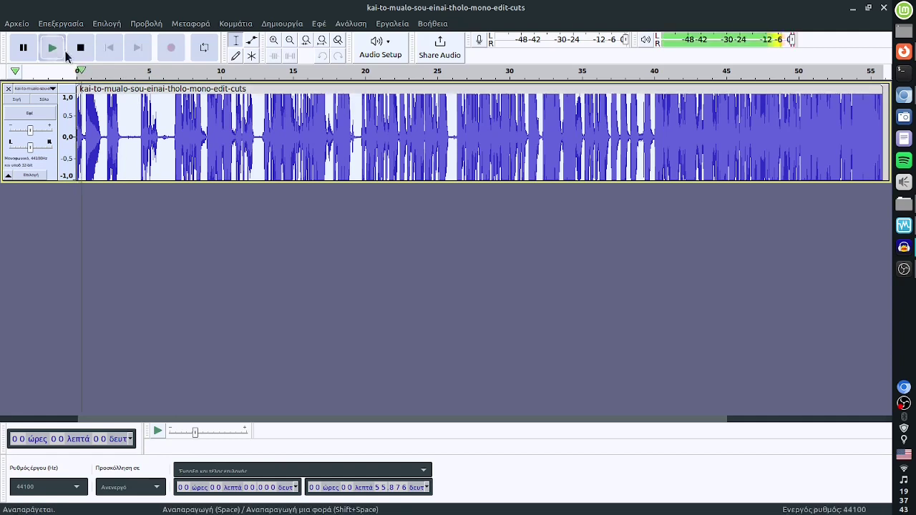
left_click(80, 48)
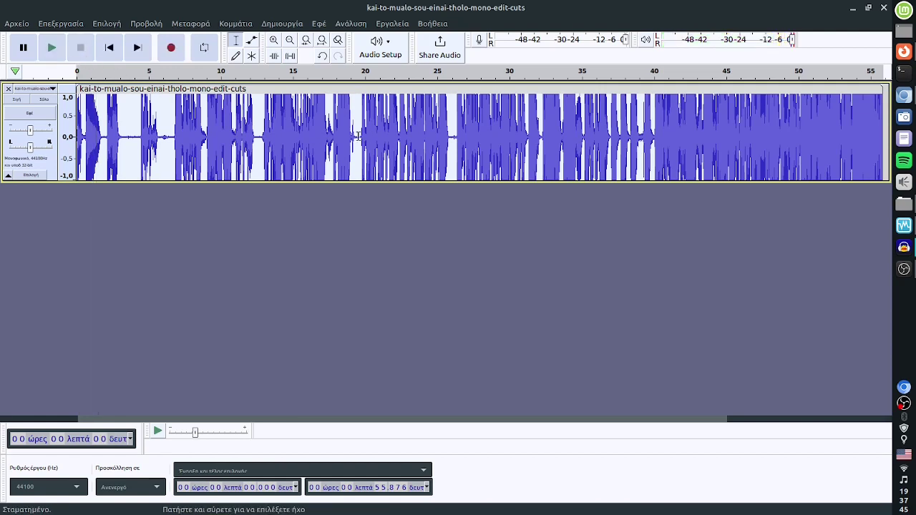
left_click(349, 131)
left_click(72, 25)
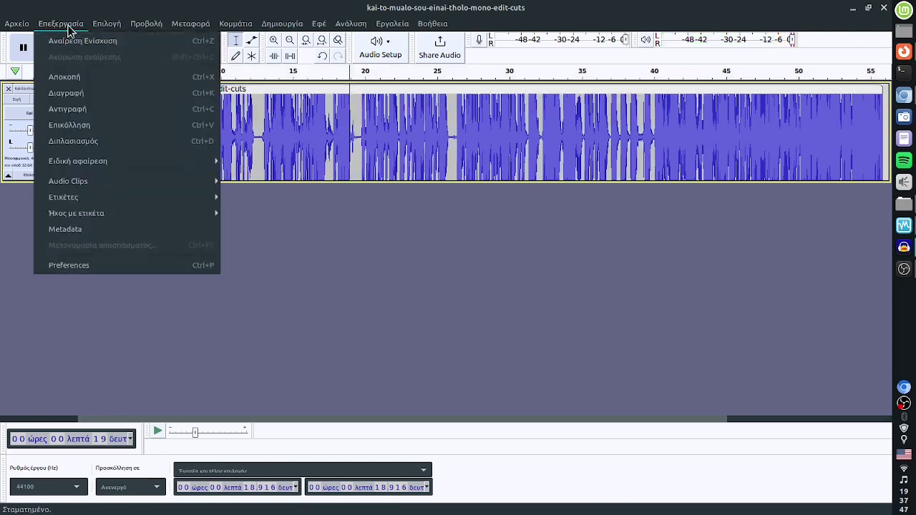
left_click(75, 44)
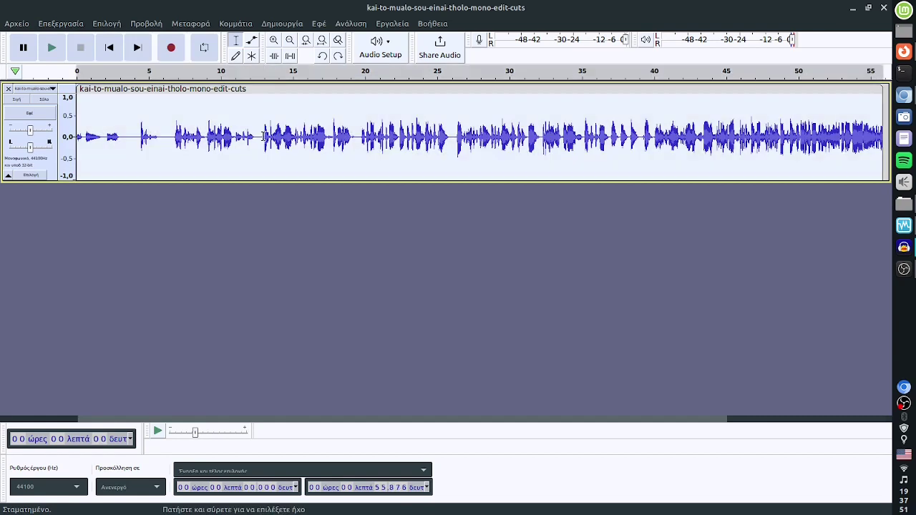
Step: Select the whole track again and open the Normalize (Κανονικοποίηση) effect
left_click(263, 136)
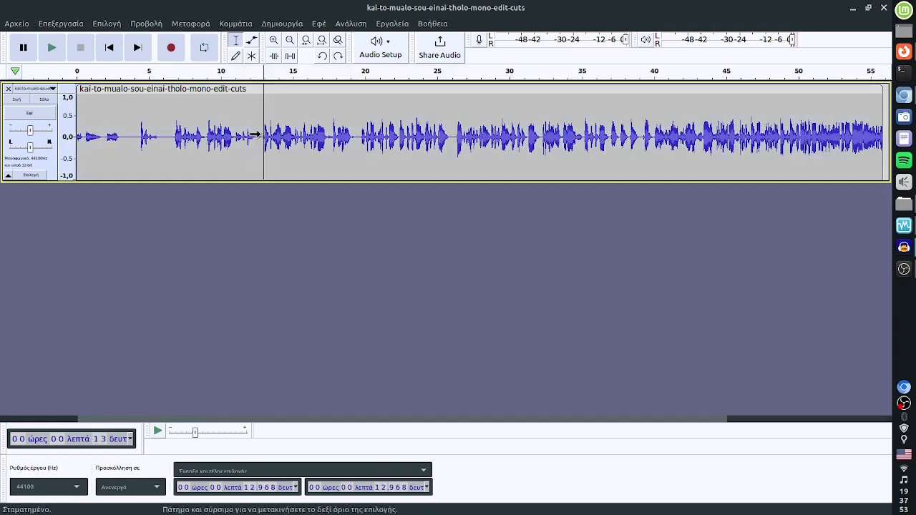
key("ctrl+a")
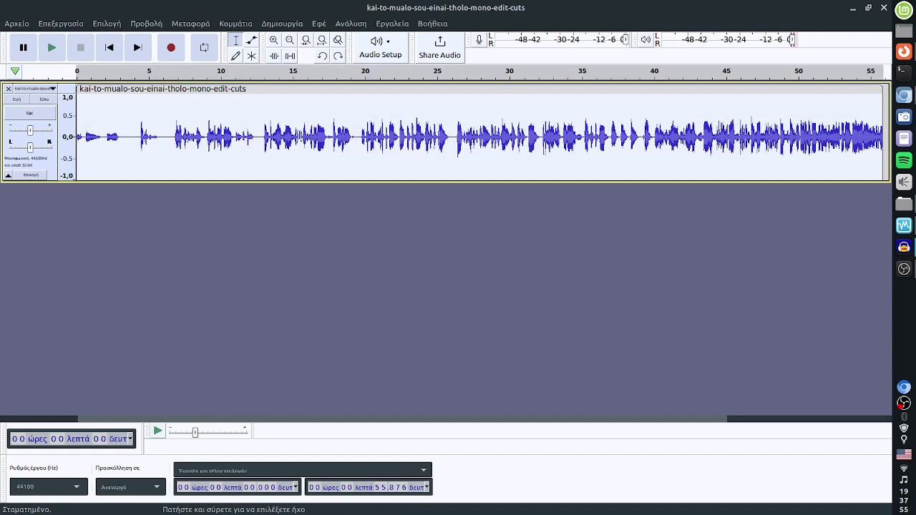
left_click(319, 23)
mouse_move(372, 122)
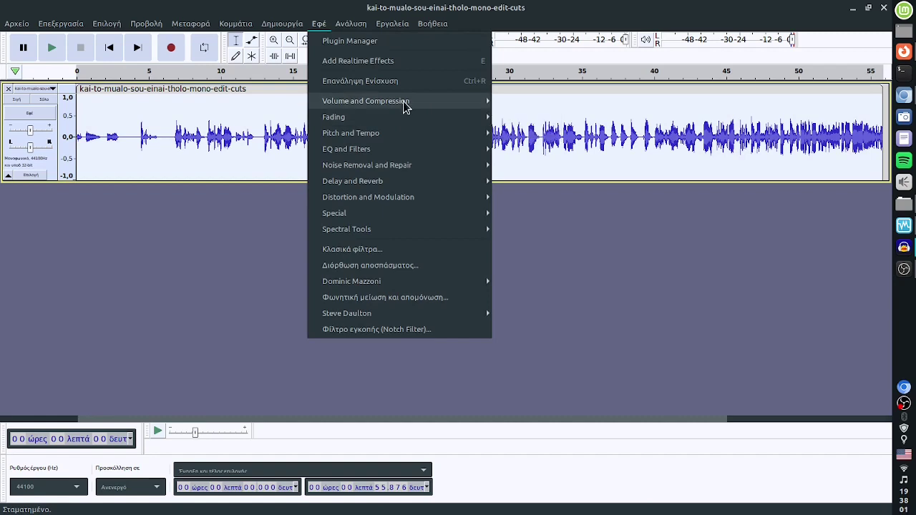
mouse_move(407, 103)
left_click(527, 134)
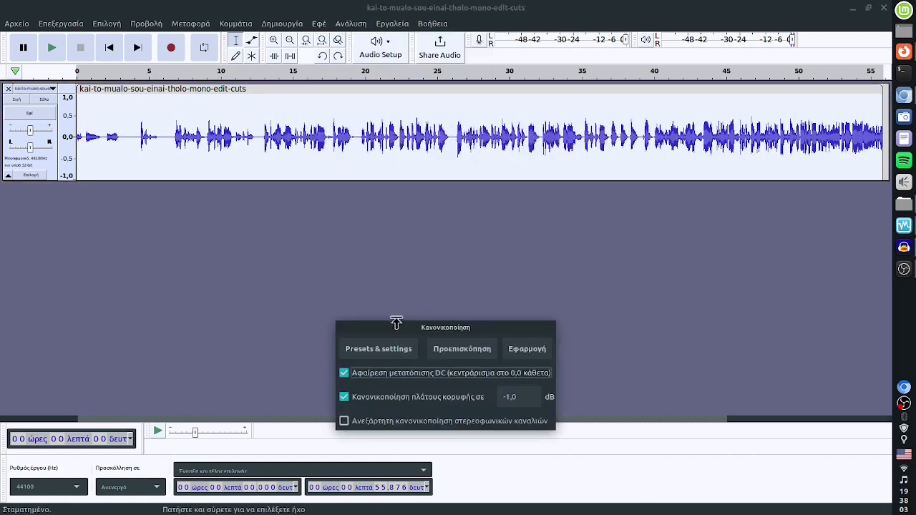
left_click_drag(391, 327, 361, 175)
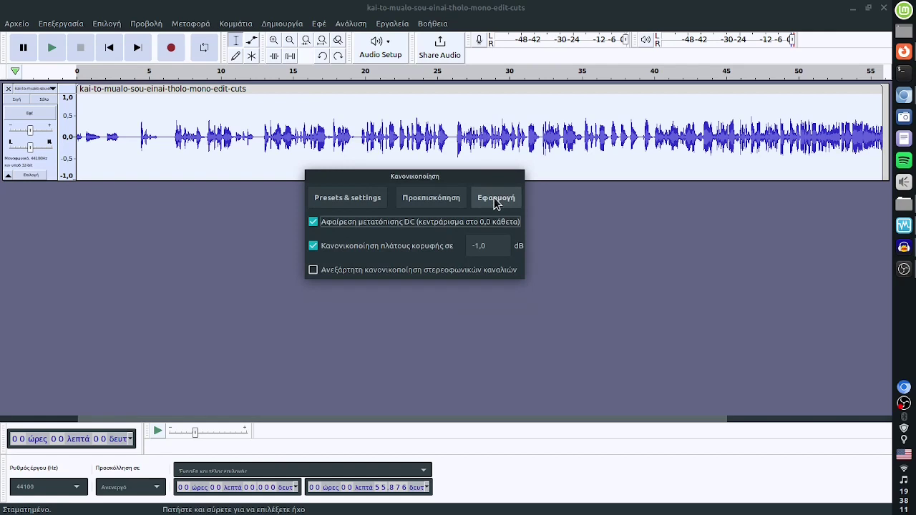
Step: Load the factory defaults and apply the normalization with DC offset removal and a peak amplitude of -1,0 dB
left_click(360, 205)
mouse_move(376, 271)
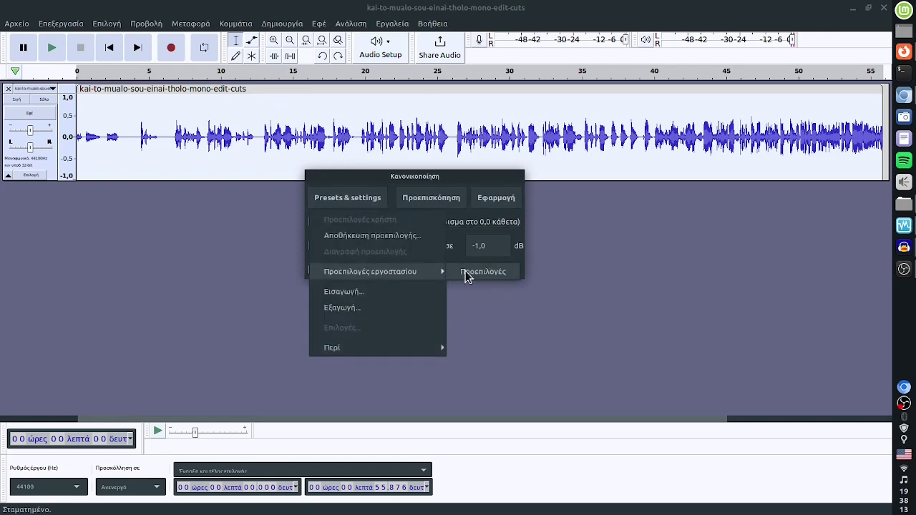
left_click(466, 271)
left_click(491, 206)
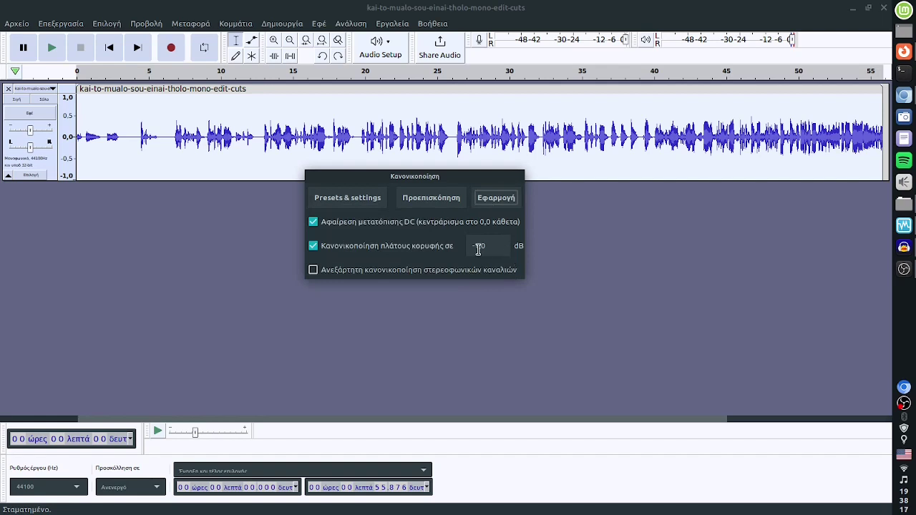
left_click(491, 206)
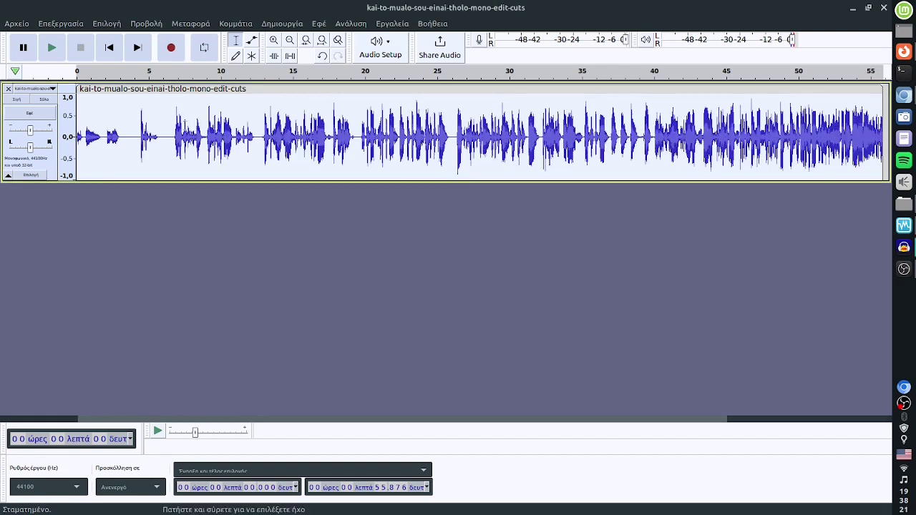
Step: Play the normalized track briefly from about the 7-second mark and stop playback
left_click(178, 126)
left_click(52, 48)
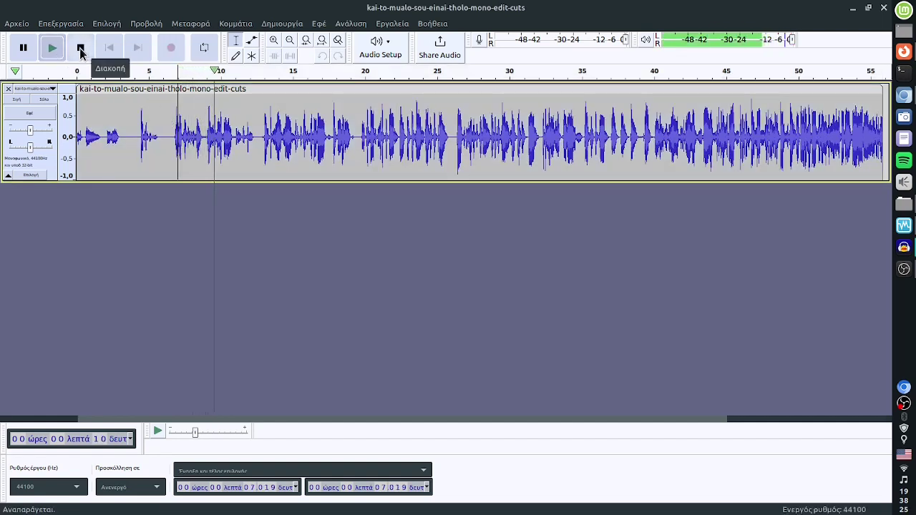
left_click(80, 48)
Step: Select the whole track and undo the normalization
left_click(338, 143)
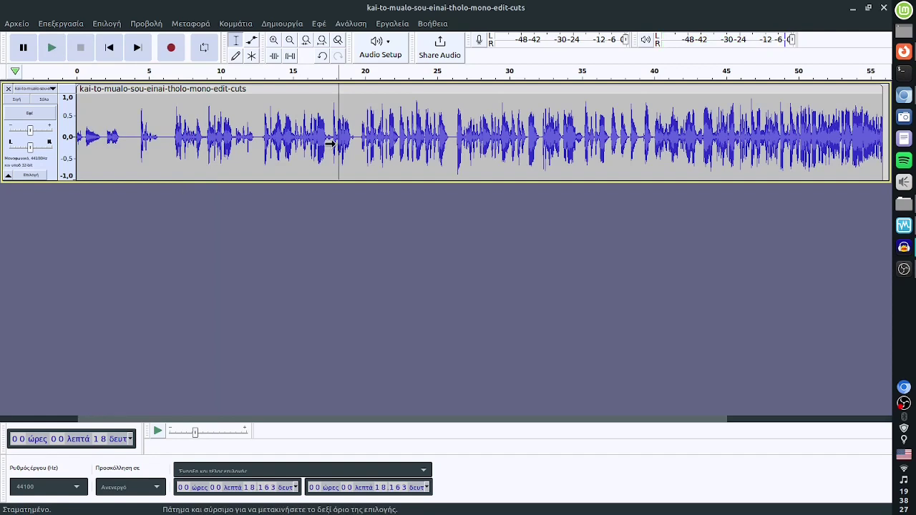
key("ctrl+a")
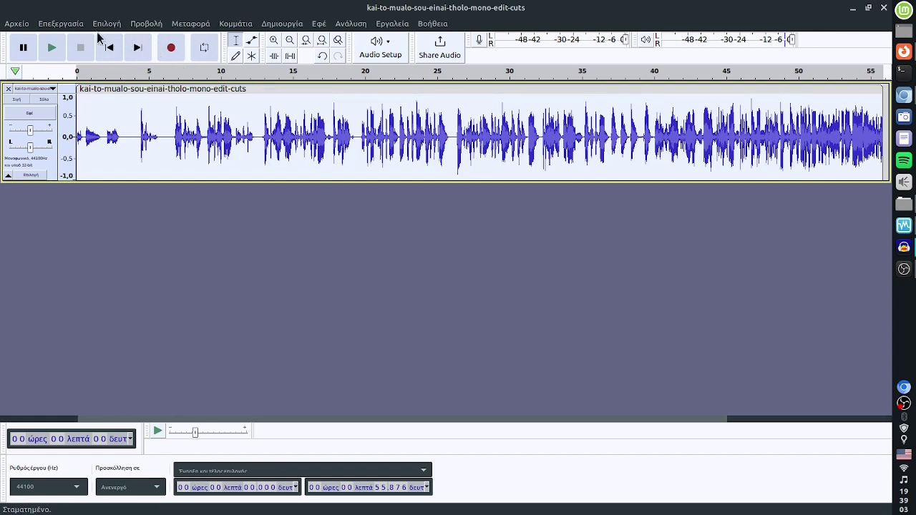
left_click(62, 23)
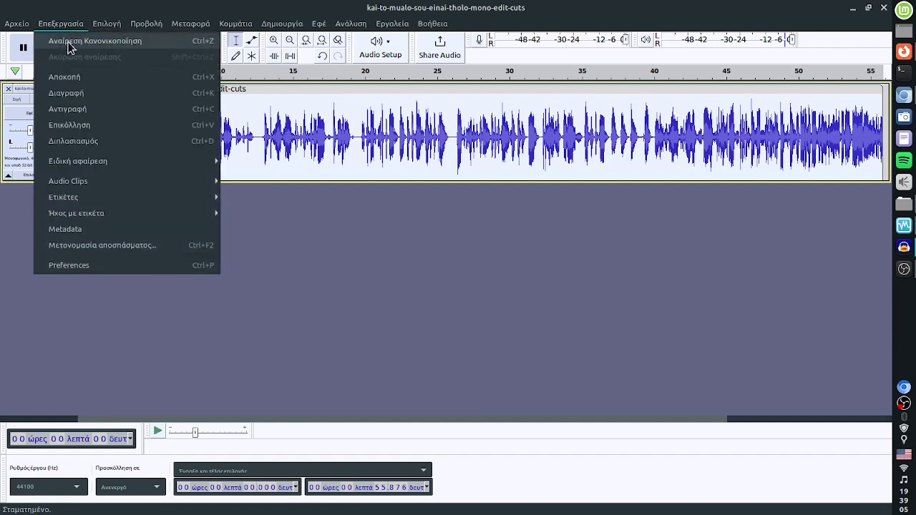
left_click(72, 41)
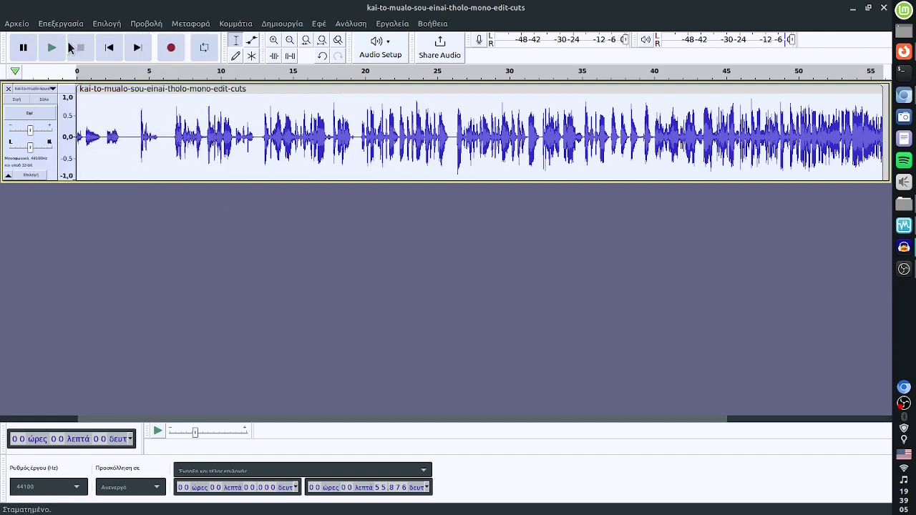
Step: Open the Compressor (Συμπιεστής) effect for the whole selected track
left_click(319, 24)
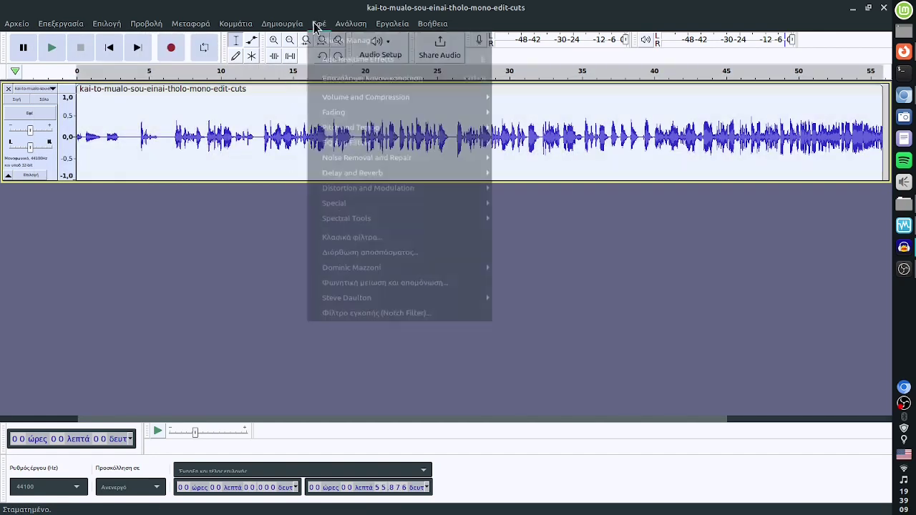
mouse_move(341, 118)
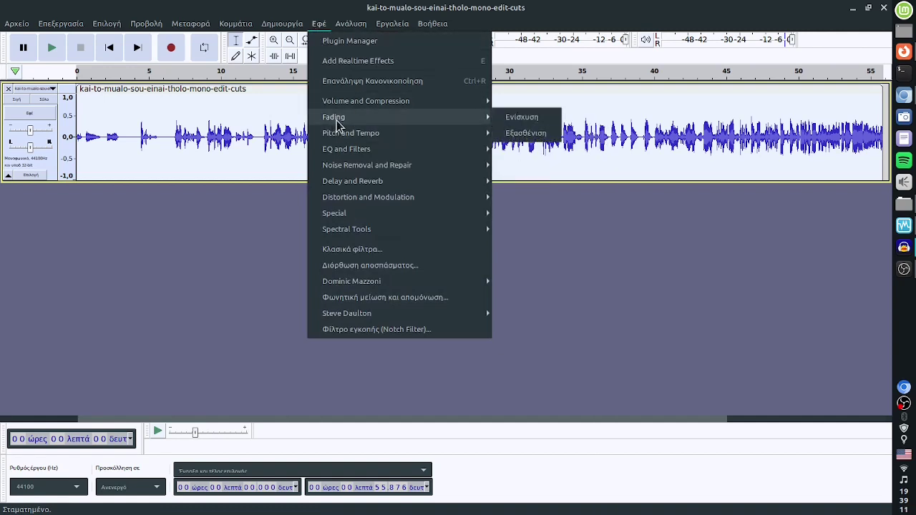
mouse_move(350, 103)
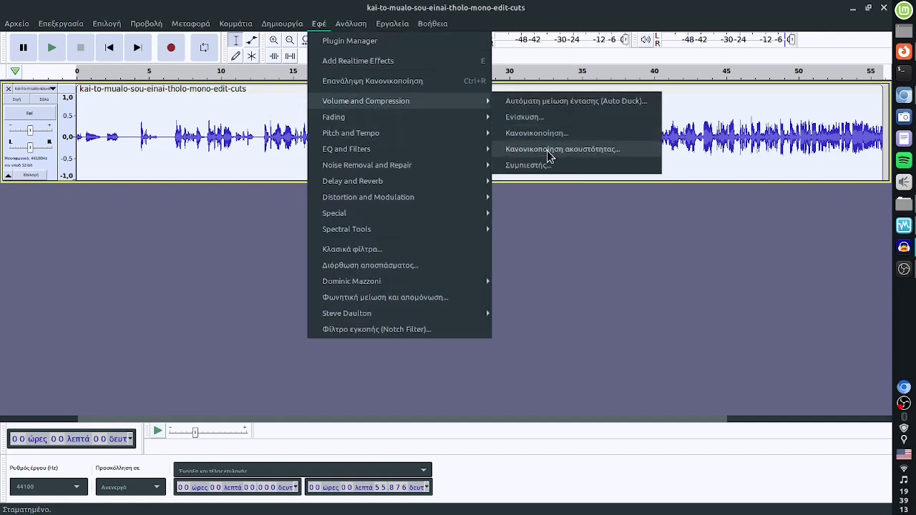
left_click(533, 166)
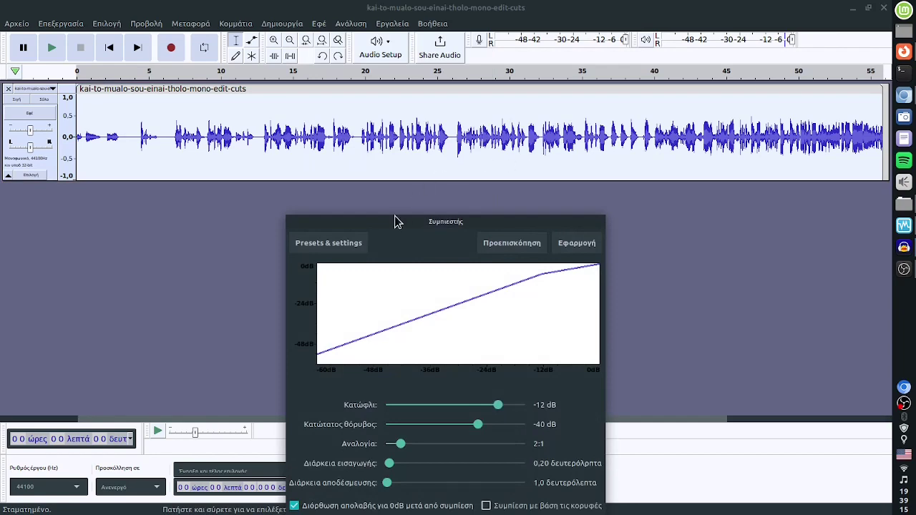
left_click_drag(384, 216, 391, 110)
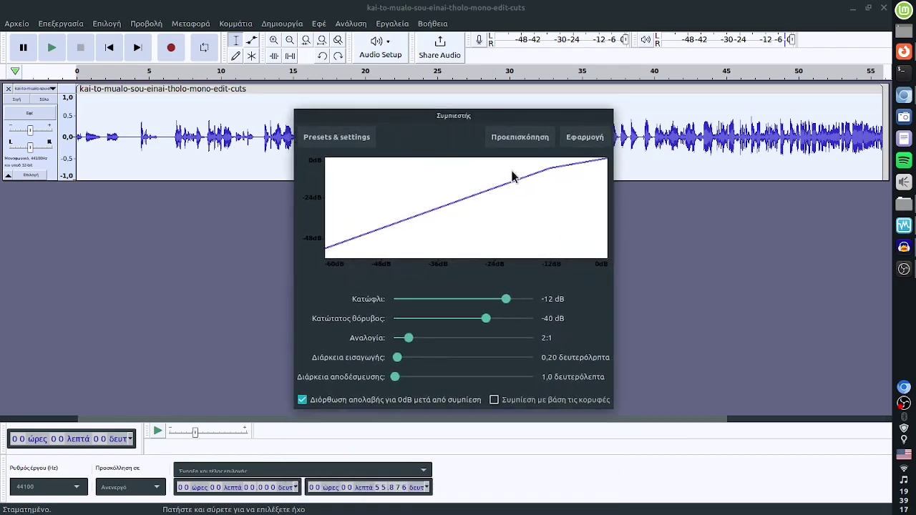
Step: Load the factory defaults and apply the compression with a -12 dB threshold, -40 dB noise floor, 2:1 ratio and make-up gain to 0 dB
left_click(340, 139)
mouse_move(372, 211)
left_click(469, 211)
left_click_drag(365, 115, 425, 112)
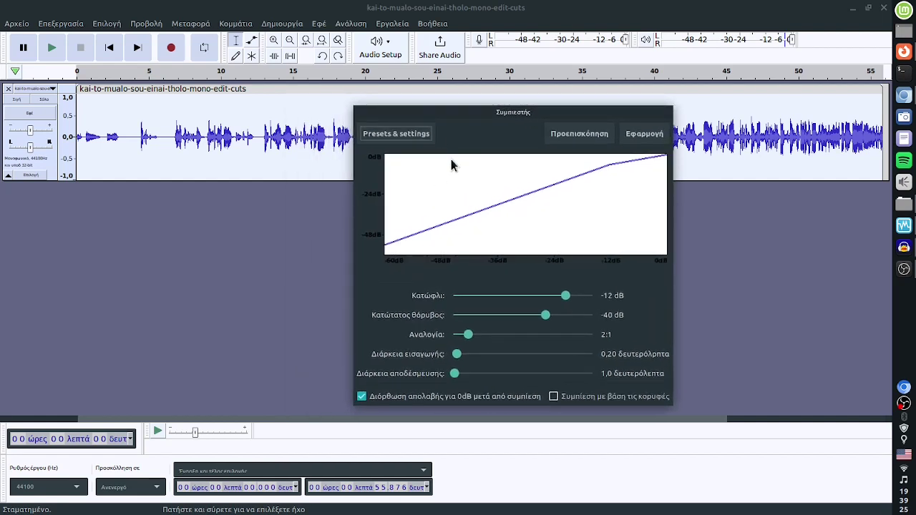
left_click_drag(418, 116, 339, 160)
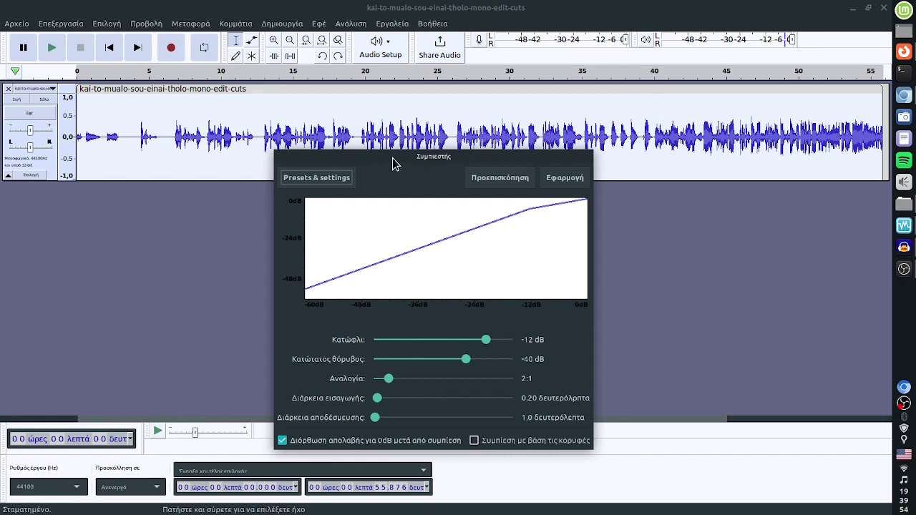
left_click_drag(381, 157, 348, 126)
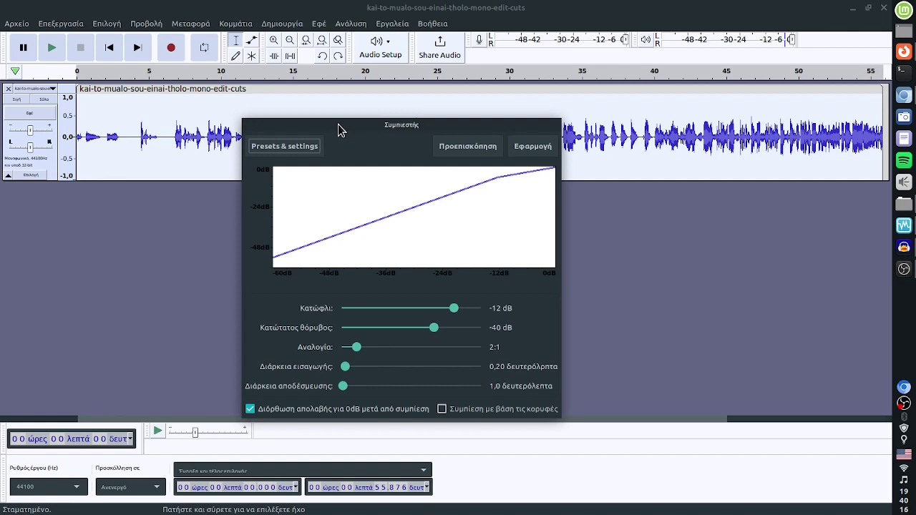
left_click(530, 148)
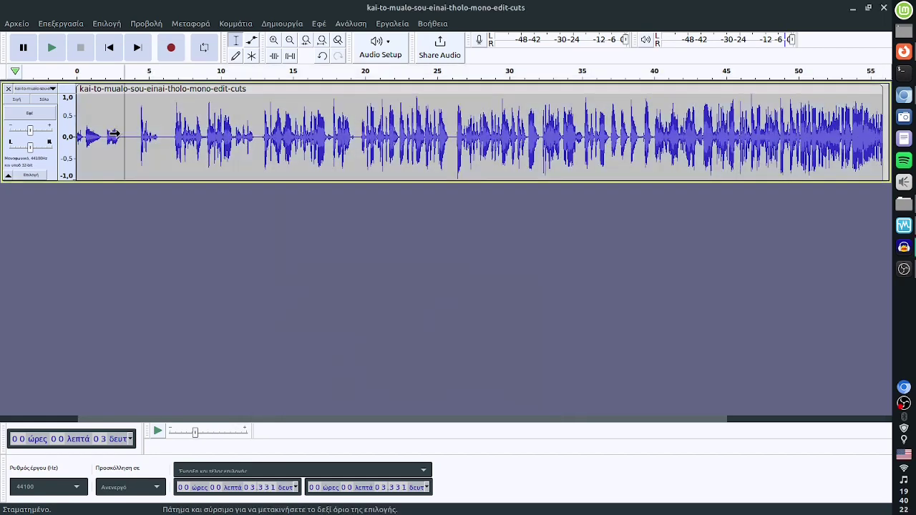
Step: Play the compressed track from about the 3-second mark and stop playback around 12 seconds
left_click(124, 136)
left_click(53, 48)
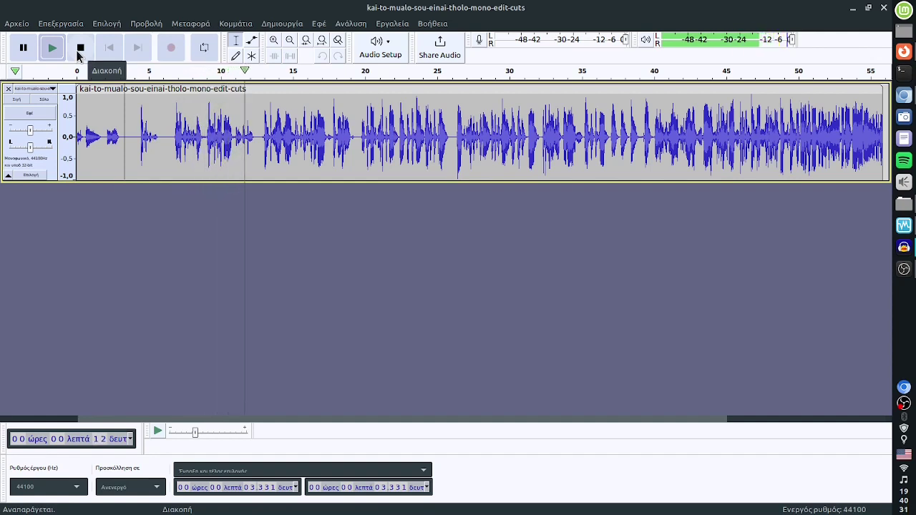
left_click(79, 51)
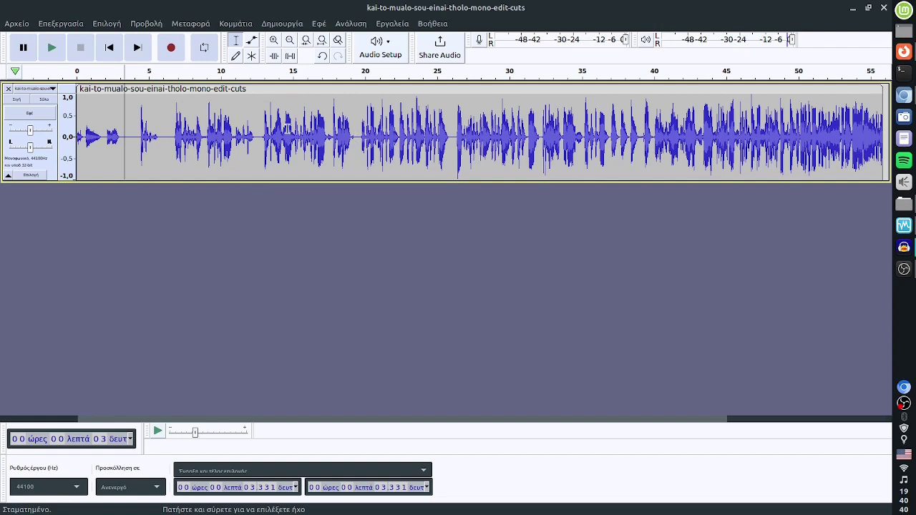
key("ctrl+a")
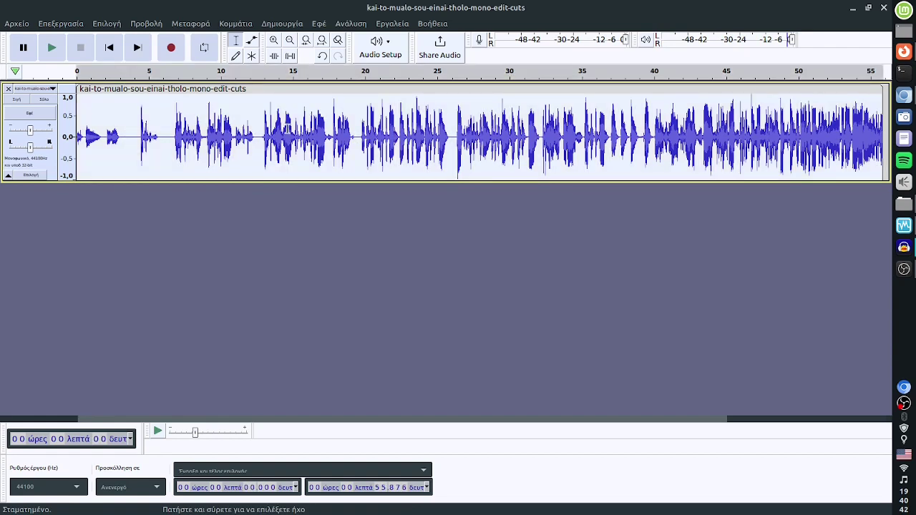
left_click(260, 129)
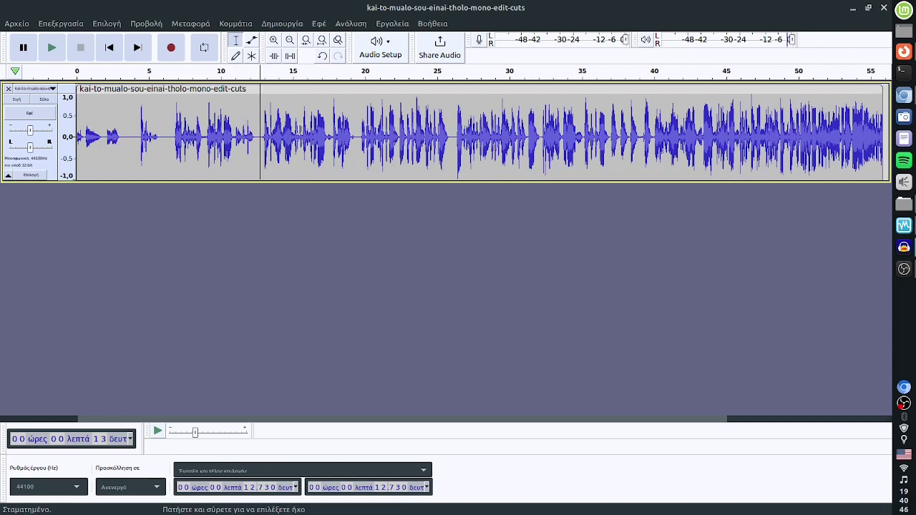
left_click(286, 127)
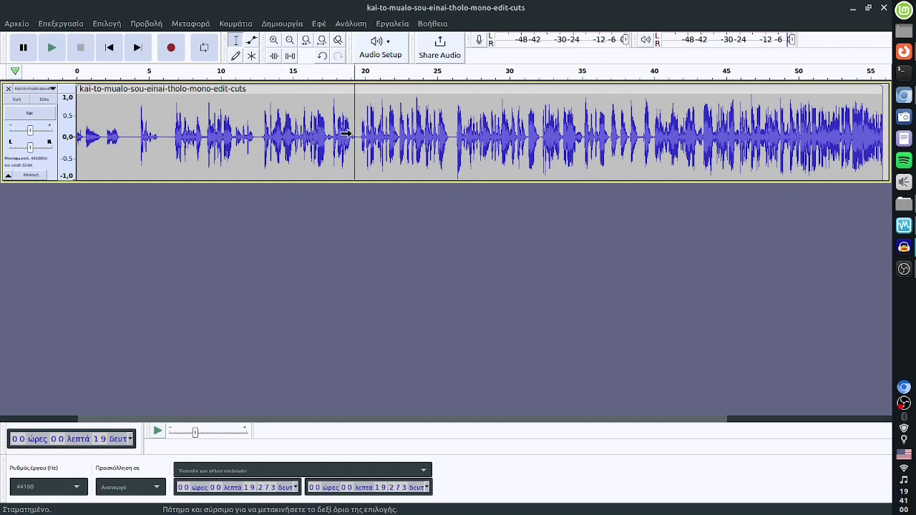
Step: Select the whole track, reopen the Compressor effect to review its curve and settings, and close it without applying
key("ctrl+a")
left_click(319, 24)
mouse_move(341, 128)
mouse_move(356, 101)
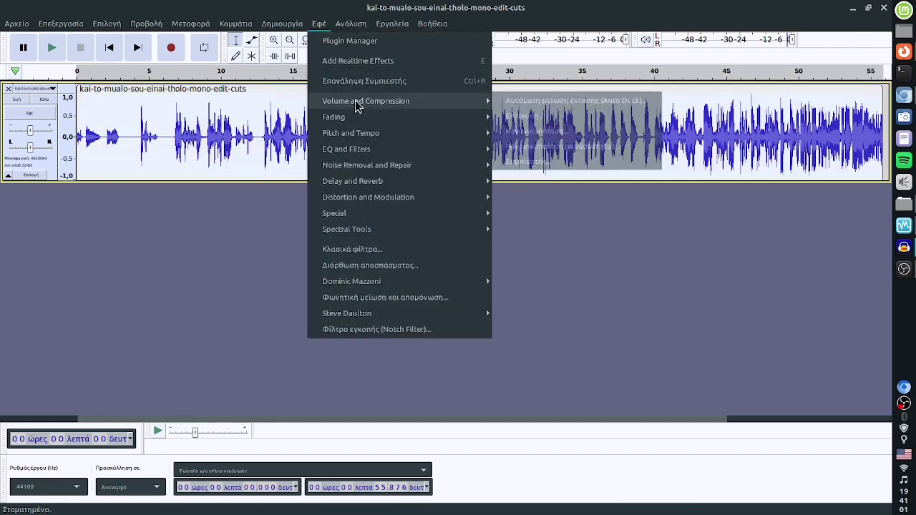
left_click(532, 172)
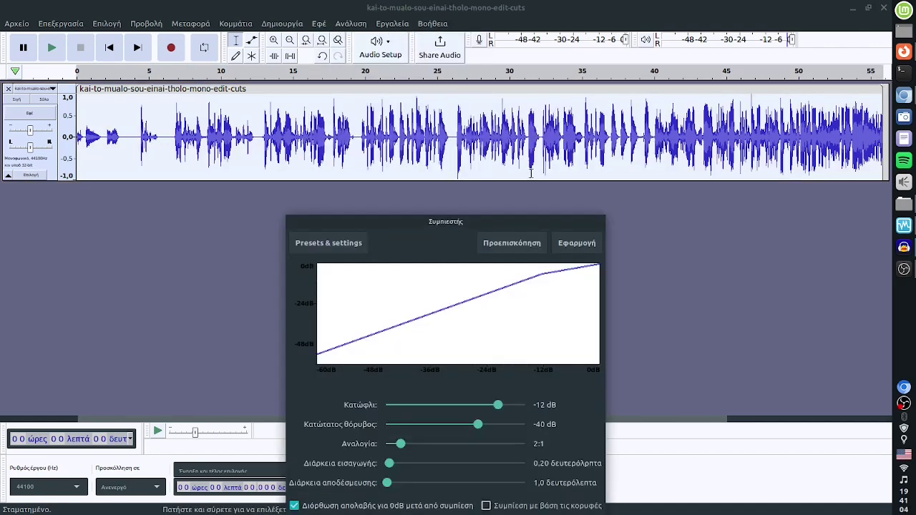
left_click_drag(403, 214, 407, 59)
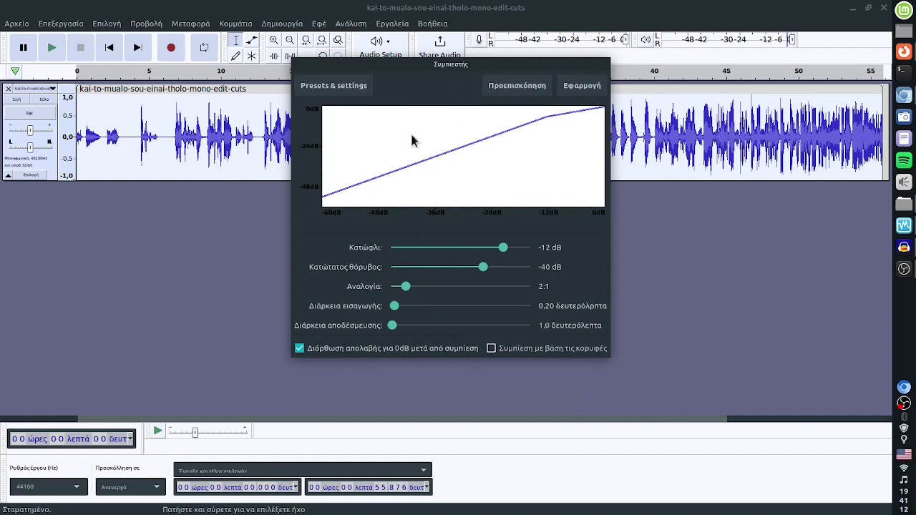
key("Escape")
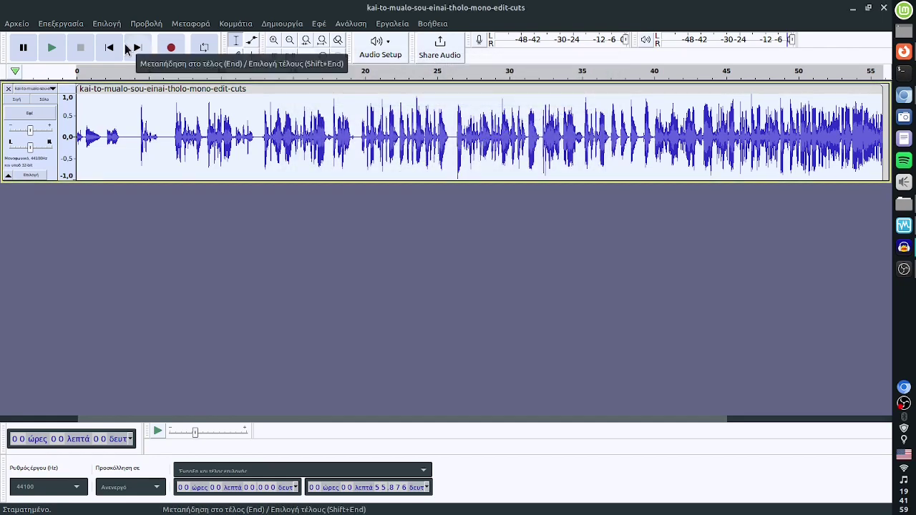